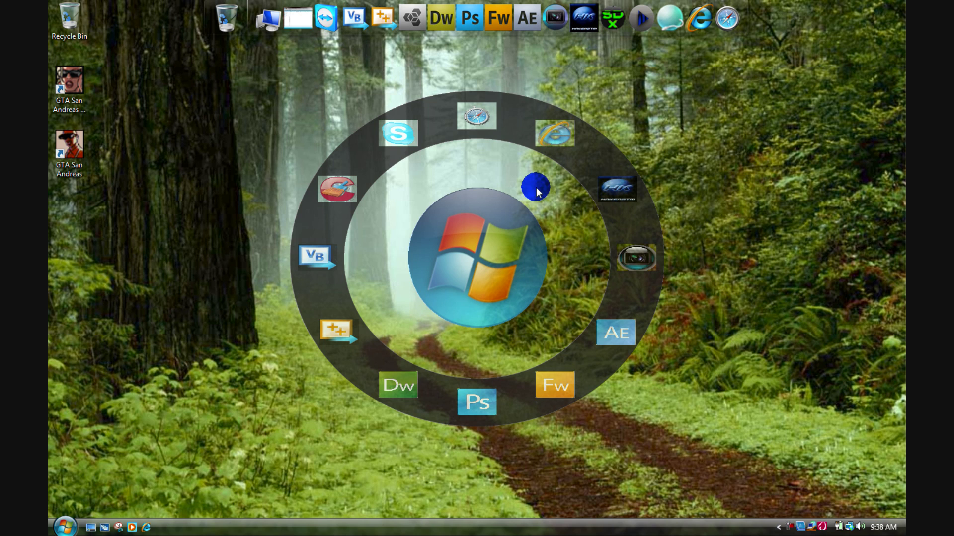
Open VO Dock Settings from the Settings option on the dock's central Windows orb
{"action": "mouse_move", "coordinate": [403, 326]}
{"action": "left_mouse_down"}
{"action": "mouse_move", "coordinate": [548, 287]}
{"action": "mouse_move", "coordinate": [503, 157]}
{"action": "left_mouse_up"}
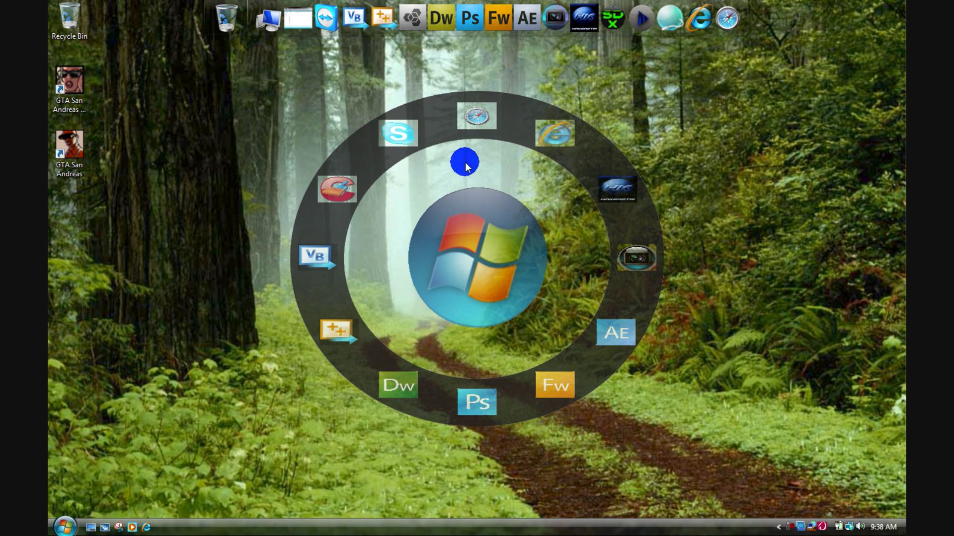
{"action": "mouse_move", "coordinate": [496, 258]}
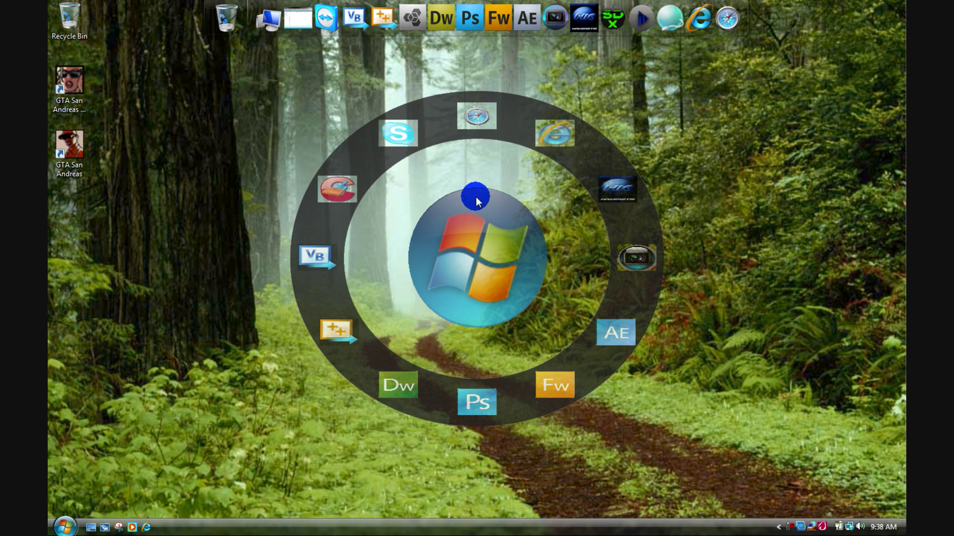
{"action": "mouse_move", "coordinate": [475, 203]}
{"action": "left_click", "coordinate": [473, 182]}
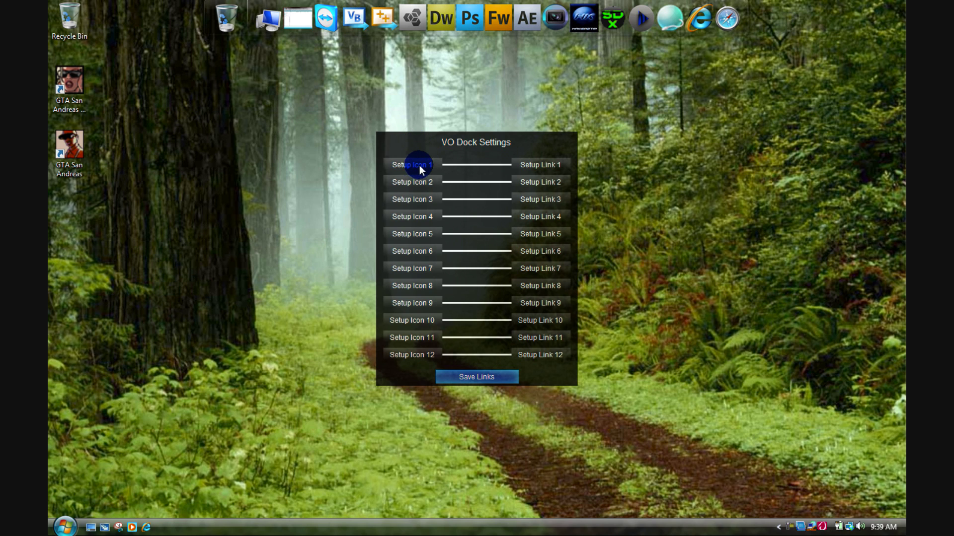
Start choosing a picture for dock icon 1 with Setup Icon 1
{"action": "left_click", "coordinate": [413, 169]}
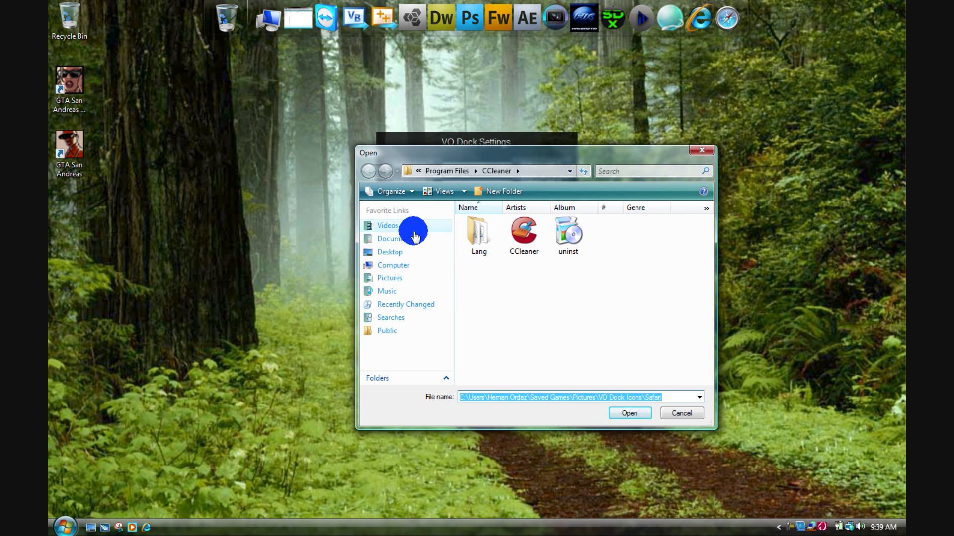
Pick the Safari image from Pictures > VO Dock Icons as icon 1
{"action": "left_click", "coordinate": [416, 279]}
{"action": "double_click", "coordinate": [485, 220]}
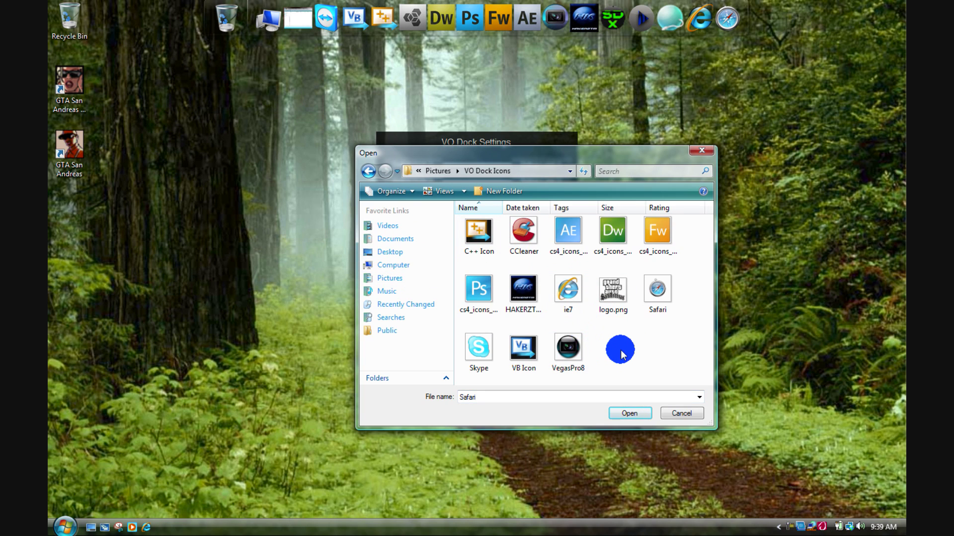
{"action": "left_click", "coordinate": [627, 419]}
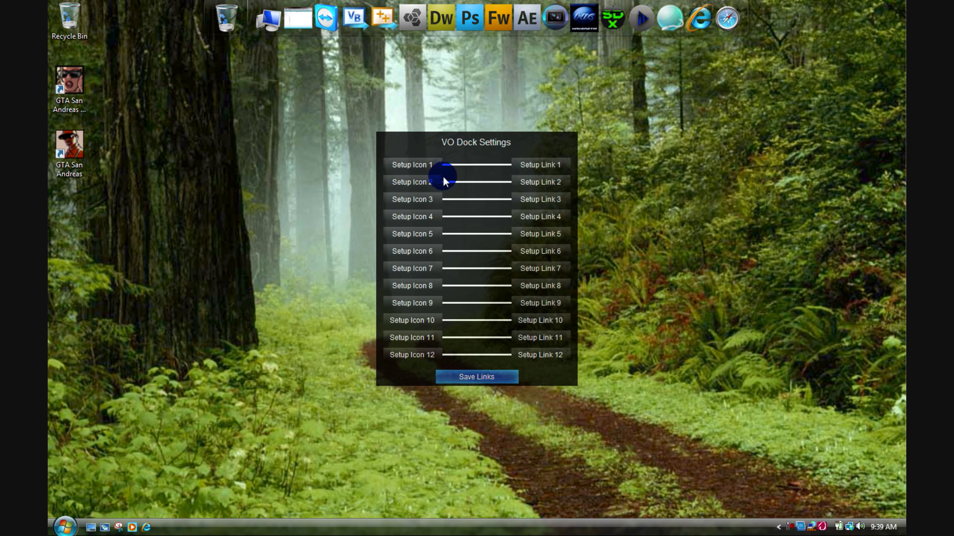
Start setting link 1 and browse to C:\Program Files
{"action": "left_click", "coordinate": [524, 165]}
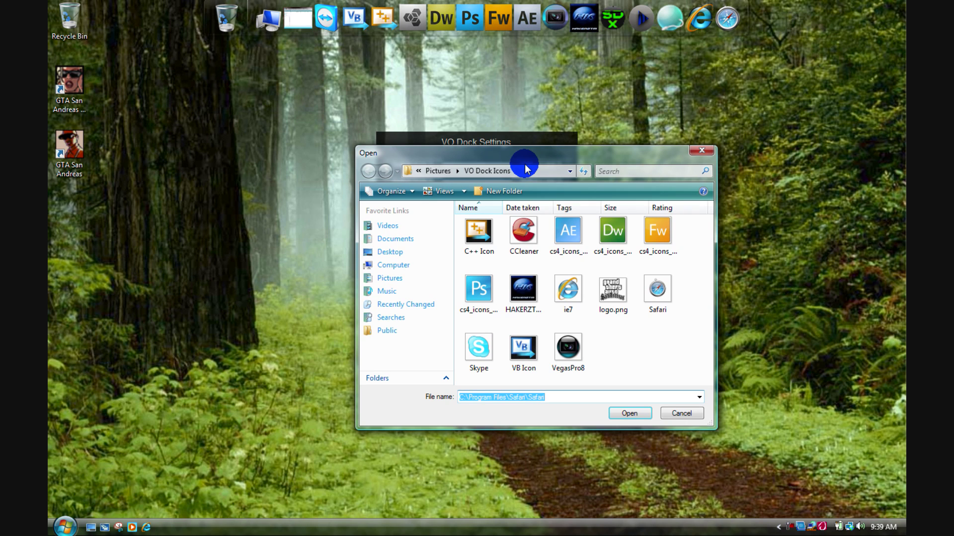
{"action": "left_click", "coordinate": [406, 271]}
{"action": "double_click", "coordinate": [540, 239]}
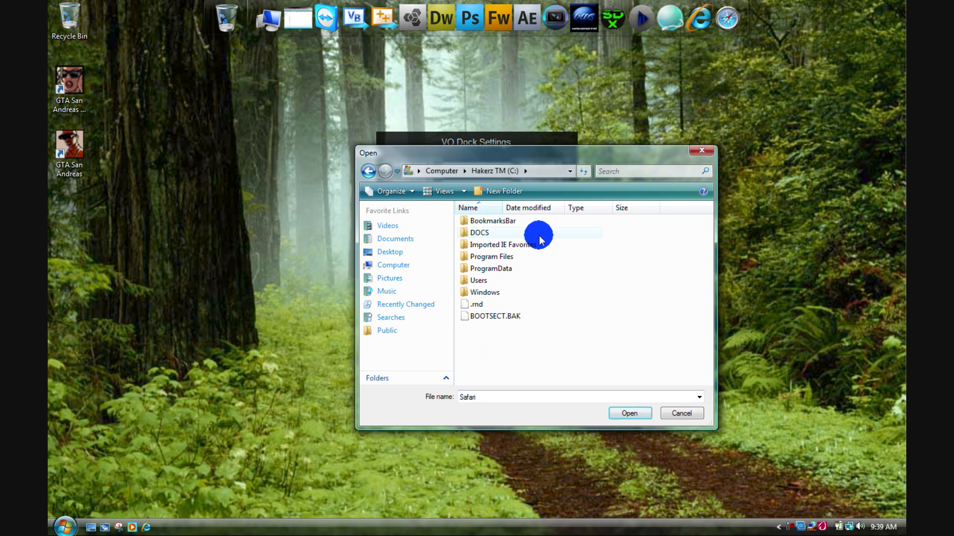
{"action": "double_click", "coordinate": [503, 257]}
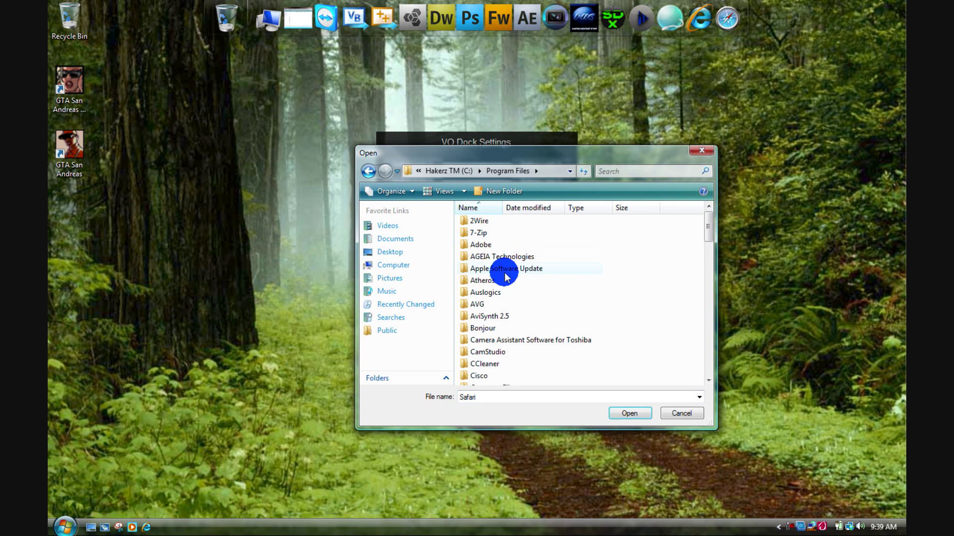
Select the Safari program inside the Program Files Safari folder
{"action": "scroll", "coordinate": [518, 315], "scroll_direction": "down", "scroll_amount": 5}
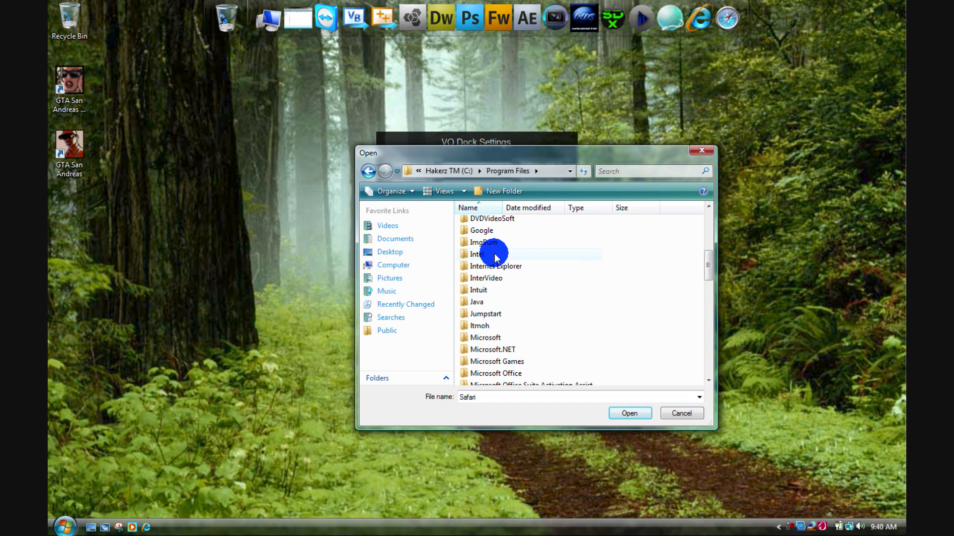
{"action": "scroll", "coordinate": [535, 283], "scroll_direction": "down", "scroll_amount": 4}
{"action": "scroll", "coordinate": [531, 281], "scroll_direction": "up", "scroll_amount": 7}
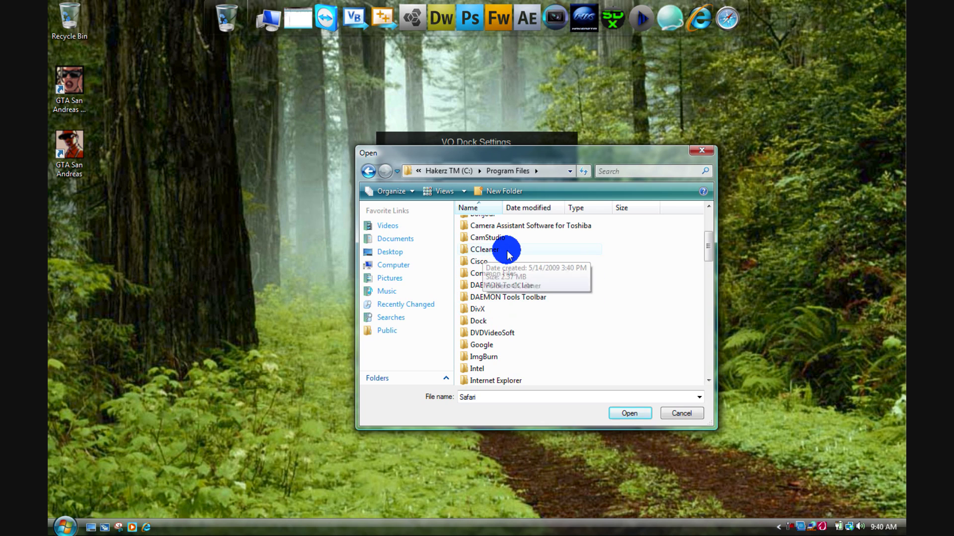
{"action": "scroll", "coordinate": [509, 255], "scroll_direction": "up", "scroll_amount": 2}
{"action": "scroll", "coordinate": [505, 249], "scroll_direction": "up", "scroll_amount": 2}
{"action": "scroll", "coordinate": [501, 278], "scroll_direction": "down", "scroll_amount": 6}
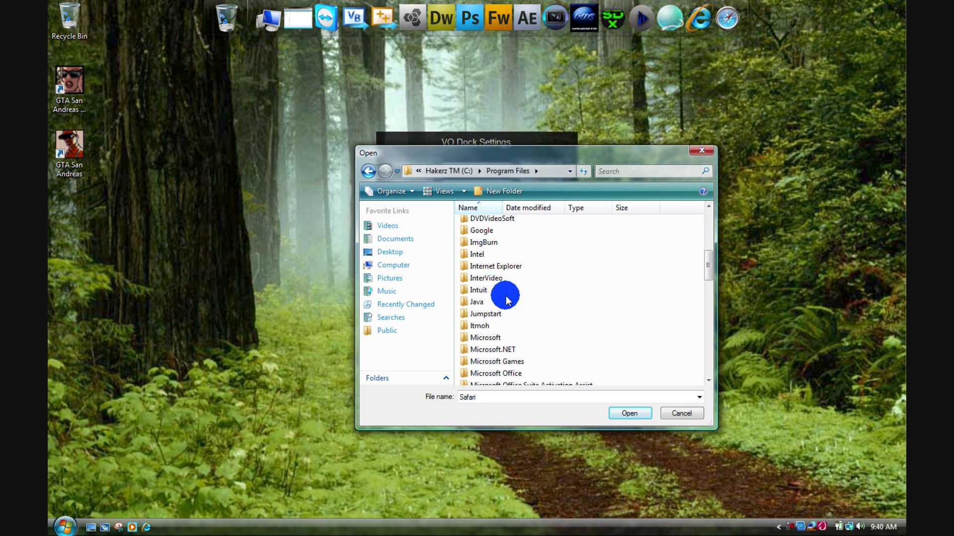
{"action": "scroll", "coordinate": [502, 313], "scroll_direction": "down", "scroll_amount": 5}
{"action": "scroll", "coordinate": [504, 328], "scroll_direction": "down", "scroll_amount": 3}
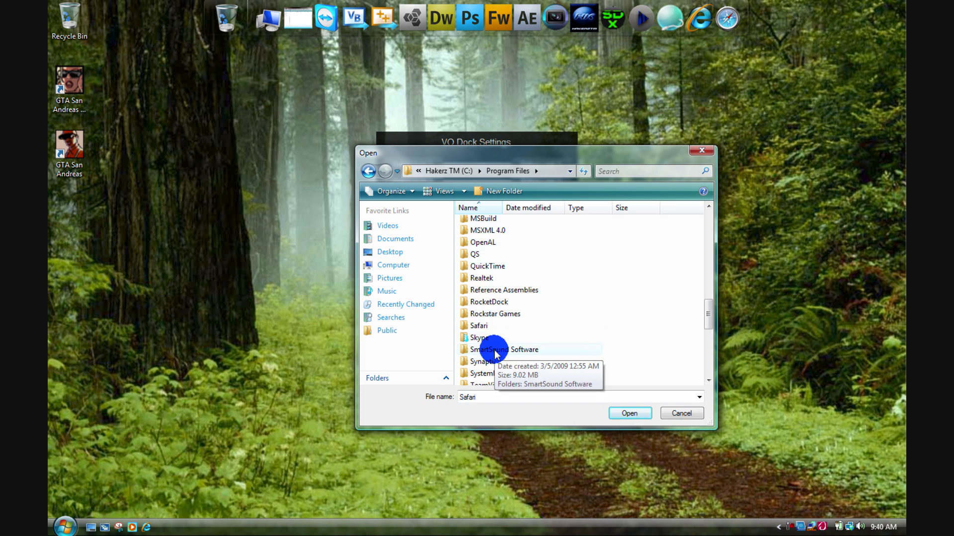
{"action": "double_click", "coordinate": [497, 326]}
{"action": "scroll", "coordinate": [611, 288], "scroll_direction": "down", "scroll_amount": 4}
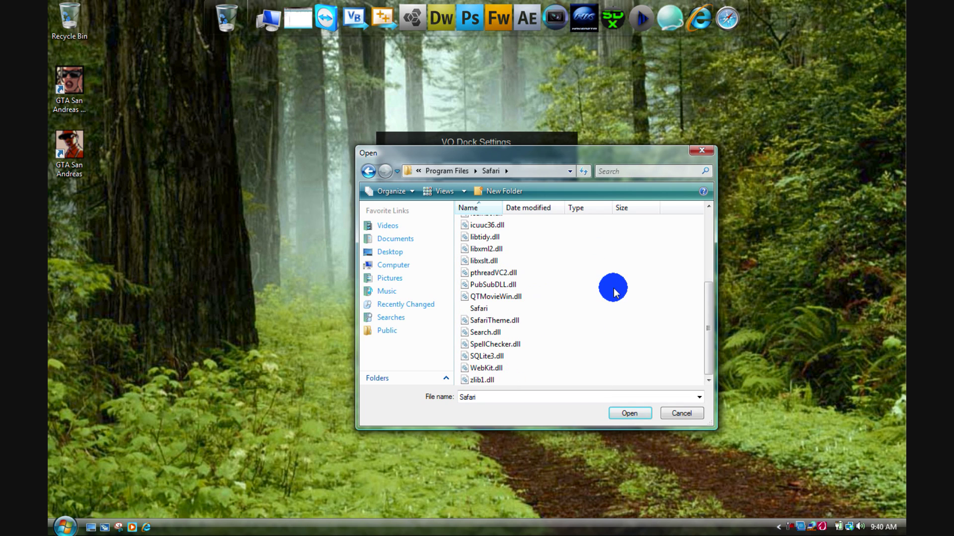
{"action": "left_click", "coordinate": [500, 310]}
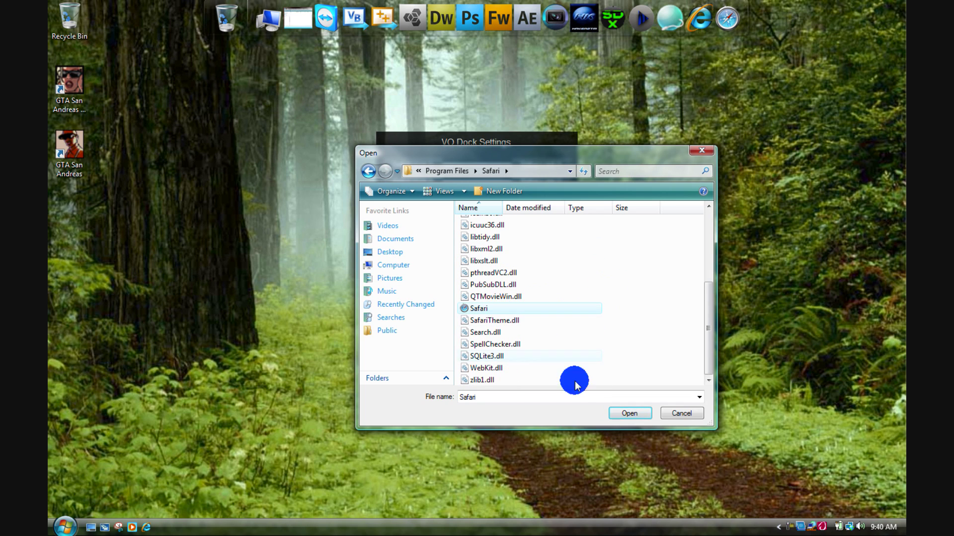
Confirm Safari as link 1 and save the links to return to the dock
{"action": "left_click", "coordinate": [630, 414]}
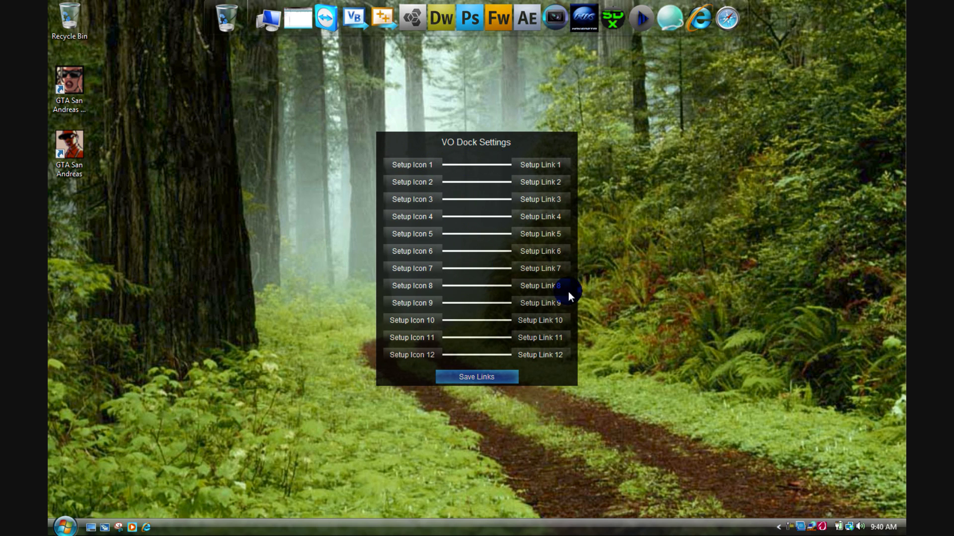
{"action": "left_click", "coordinate": [473, 378]}
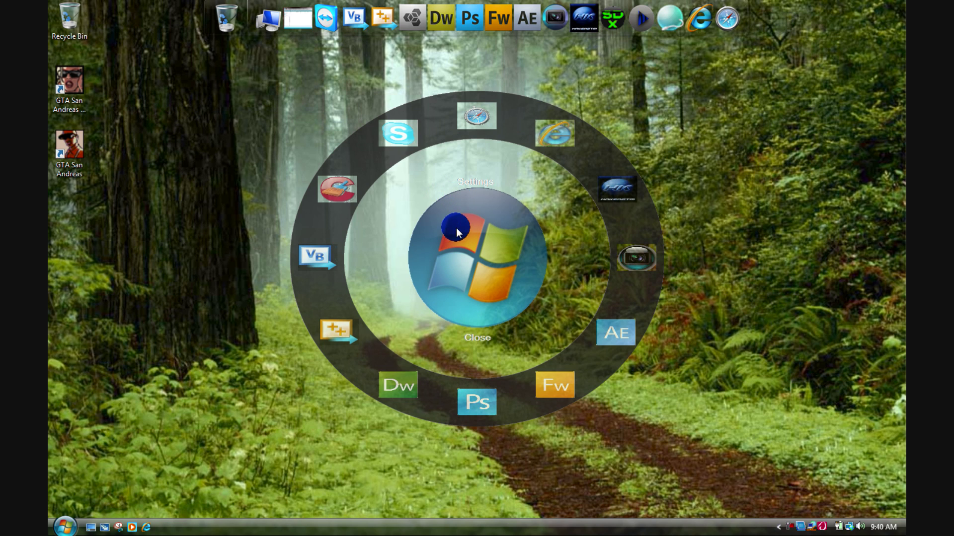
{"action": "left_click", "coordinate": [476, 340]}
{"action": "left_click", "coordinate": [574, 22]}
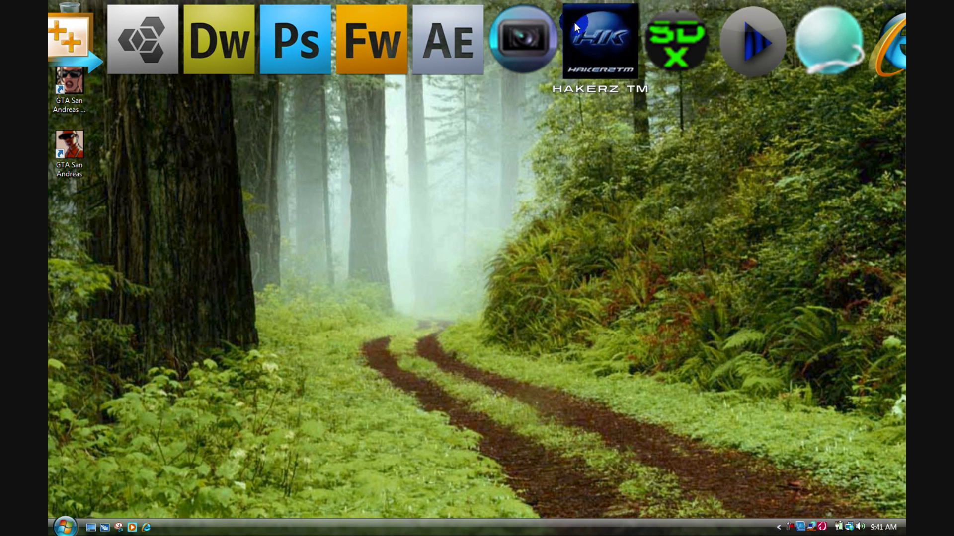
{"action": "left_click", "coordinate": [582, 294]}
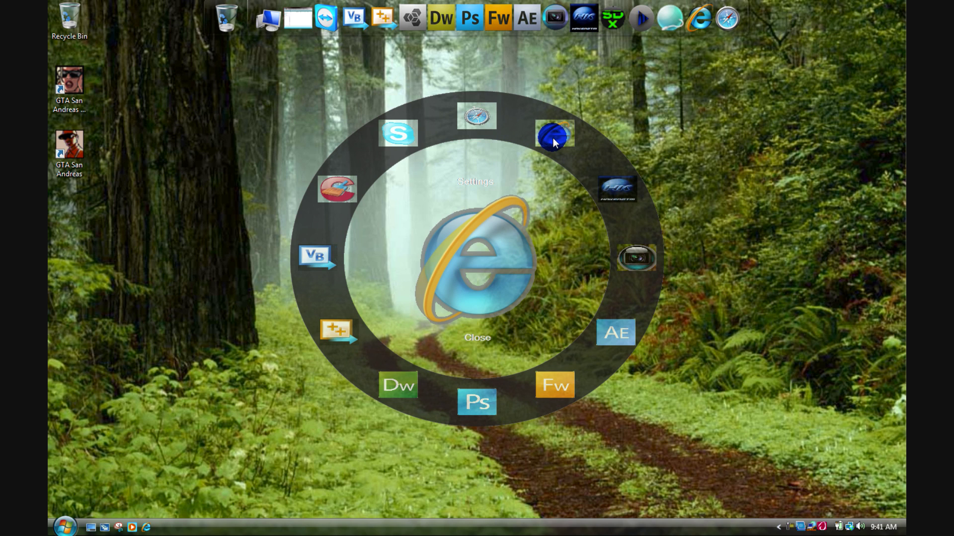
{"action": "left_click", "coordinate": [553, 138]}
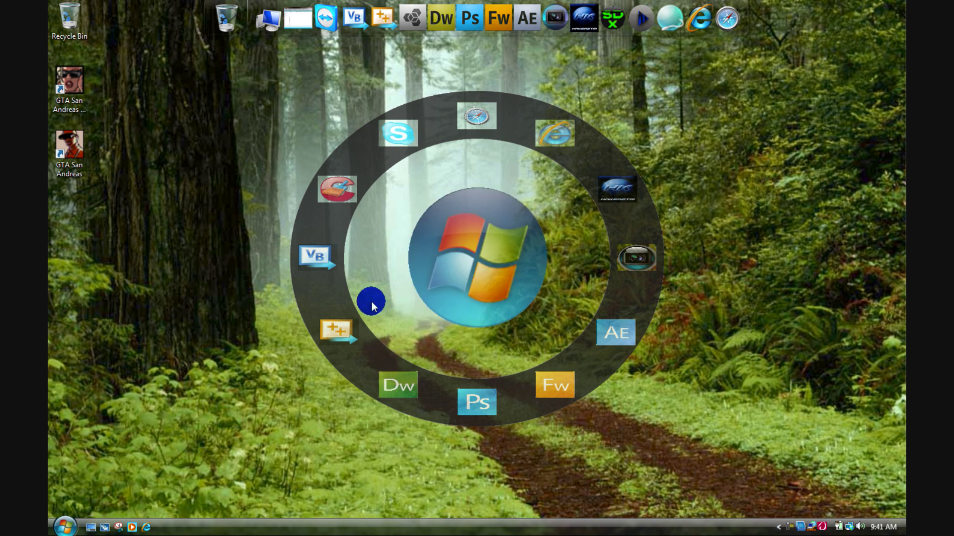
{"action": "left_click", "coordinate": [337, 192]}
{"action": "left_click", "coordinate": [669, 133]}
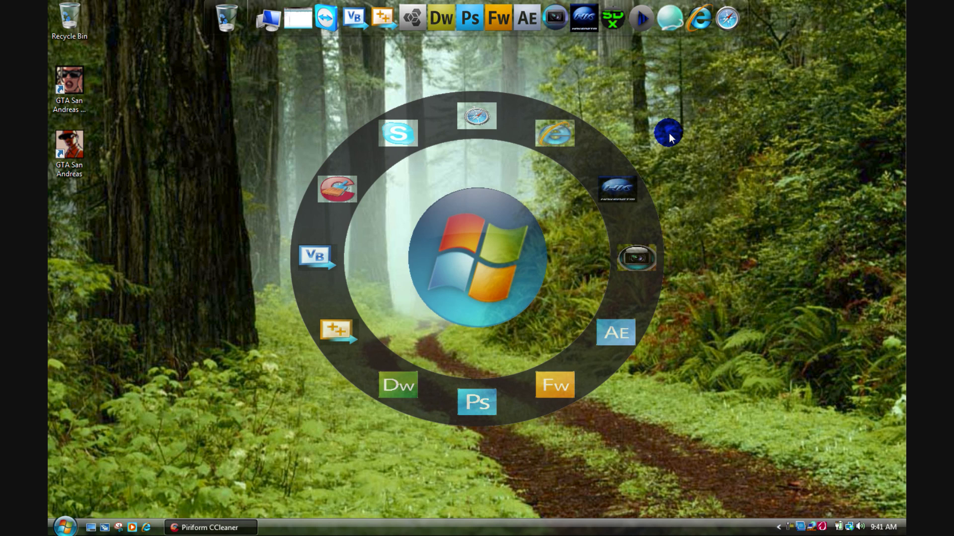
{"action": "left_click", "coordinate": [475, 119]}
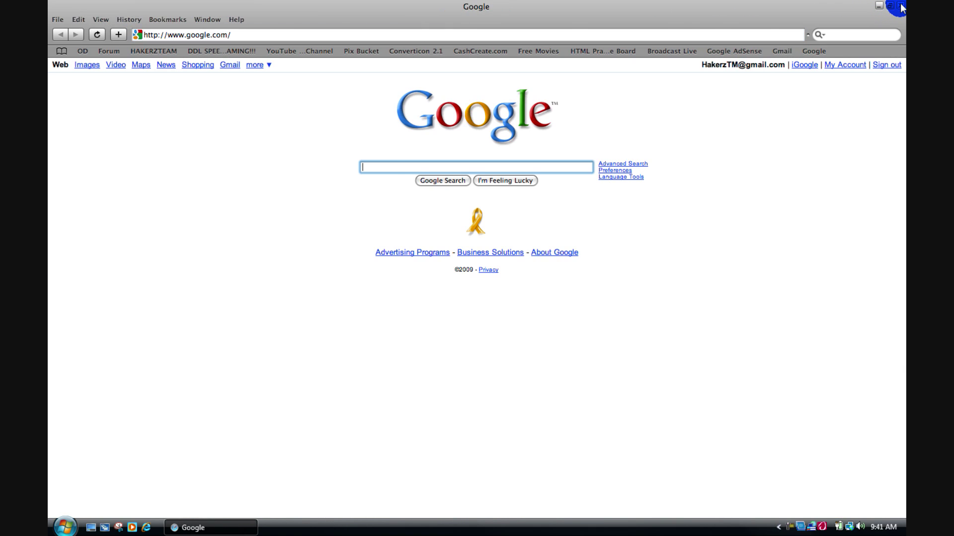
{"action": "left_click", "coordinate": [900, 6]}
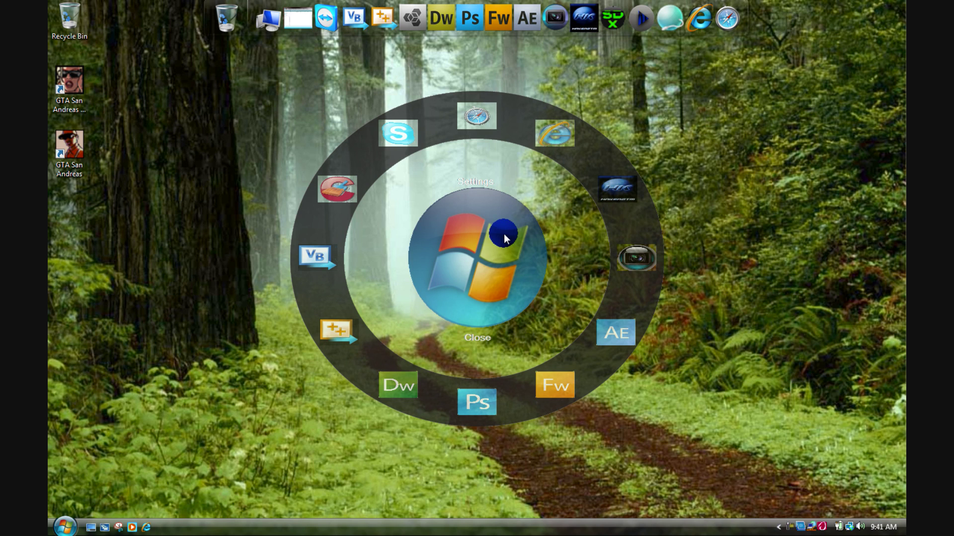
Reopen VO Dock Settings and save links so the ring shows Safari, Skype, CCleaner and other icons
{"action": "left_click", "coordinate": [475, 184]}
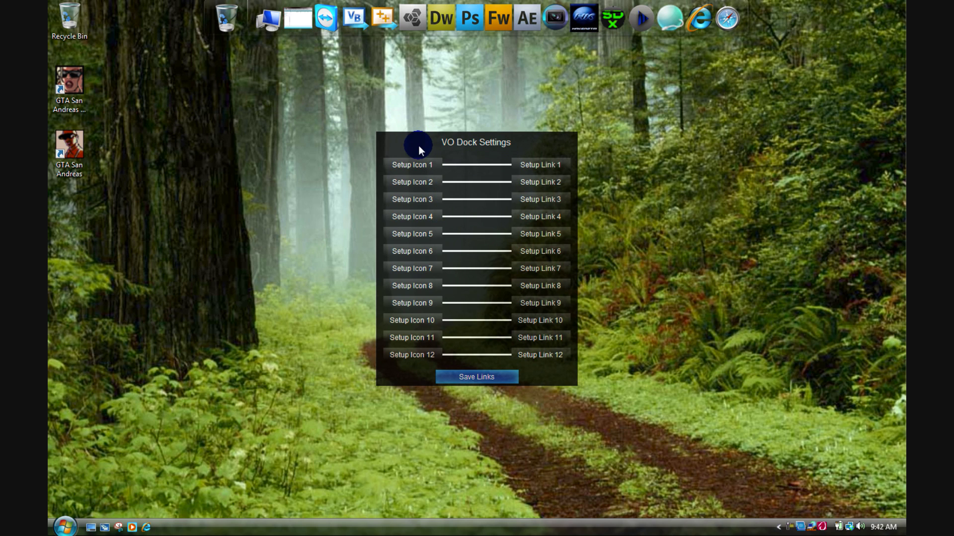
{"action": "left_click", "coordinate": [473, 377]}
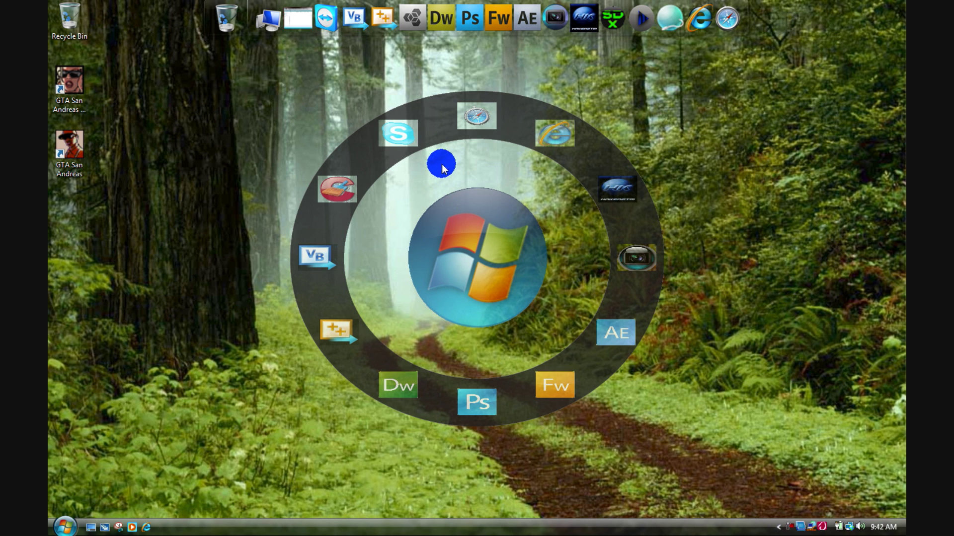
Open the HK (Hakerz TM) shortcut stack from the dock
{"action": "mouse_move", "coordinate": [470, 244]}
{"action": "left_click", "coordinate": [575, 17]}
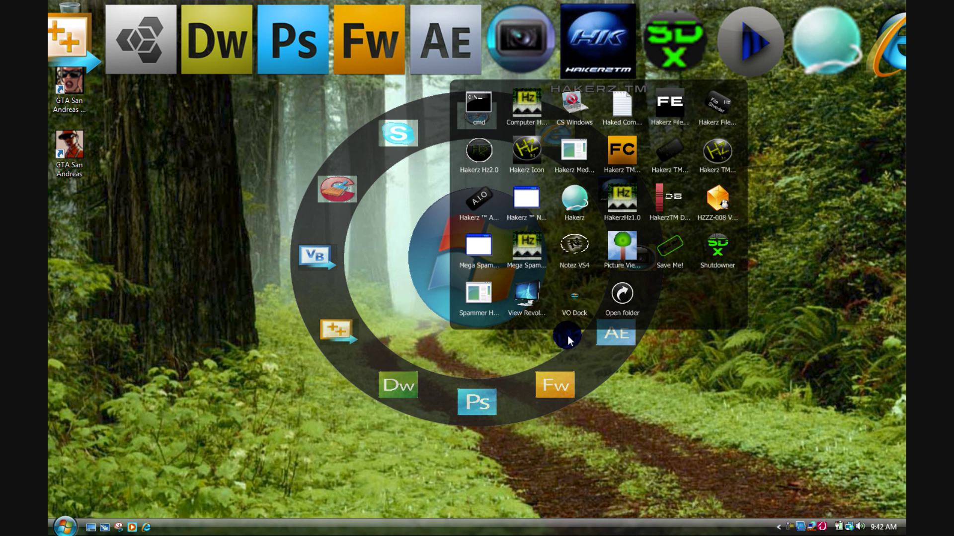
Open the Hakerz TM folder and create a shortcut to the VO Dock program
{"action": "left_click", "coordinate": [616, 297]}
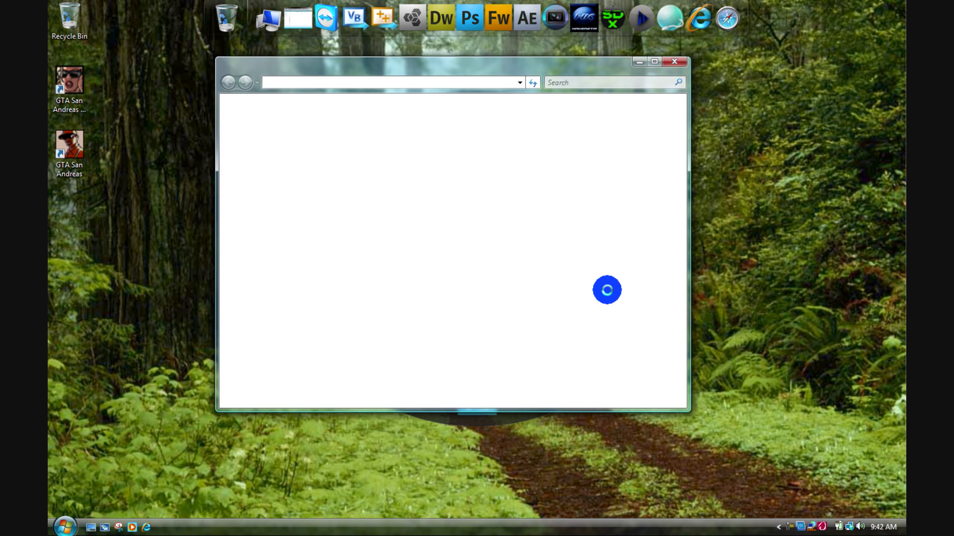
{"action": "left_click_drag", "start_coordinate": [677, 155], "coordinate": [670, 285]}
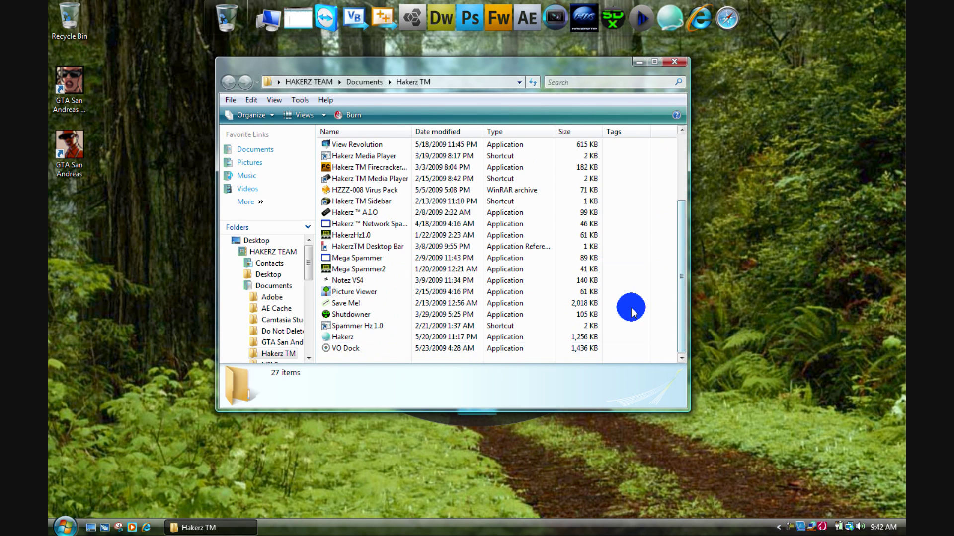
{"action": "left_click", "coordinate": [341, 353]}
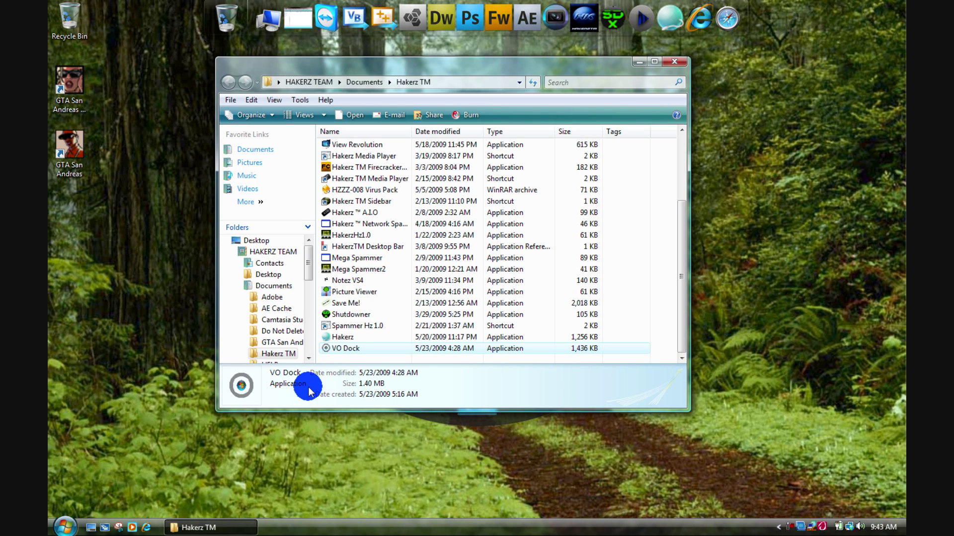
{"action": "mouse_move", "coordinate": [333, 354]}
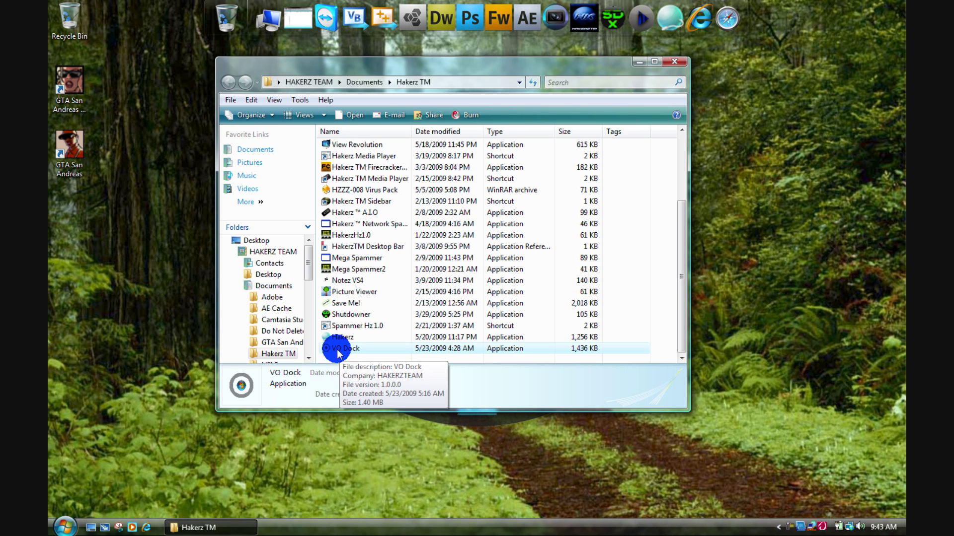
{"action": "right_click", "coordinate": [336, 350]}
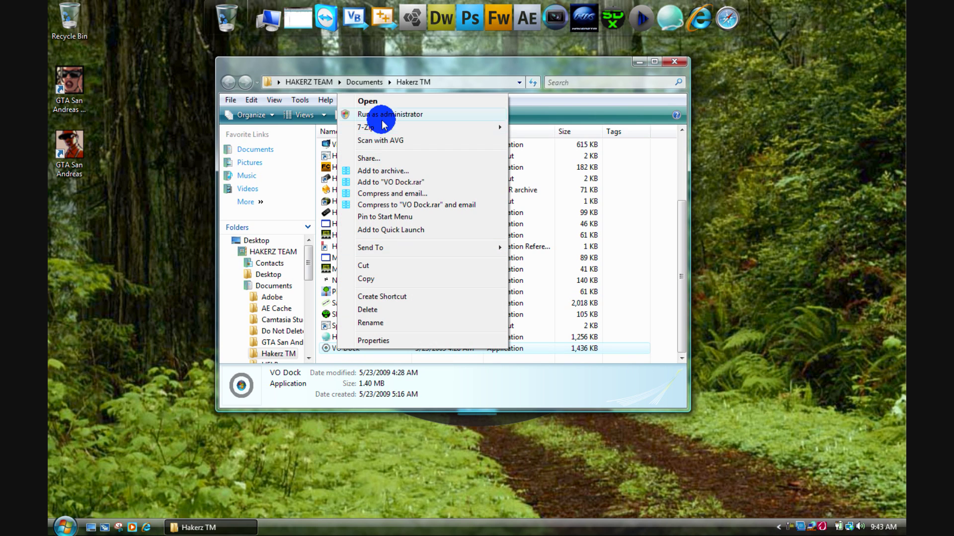
{"action": "left_click", "coordinate": [381, 297]}
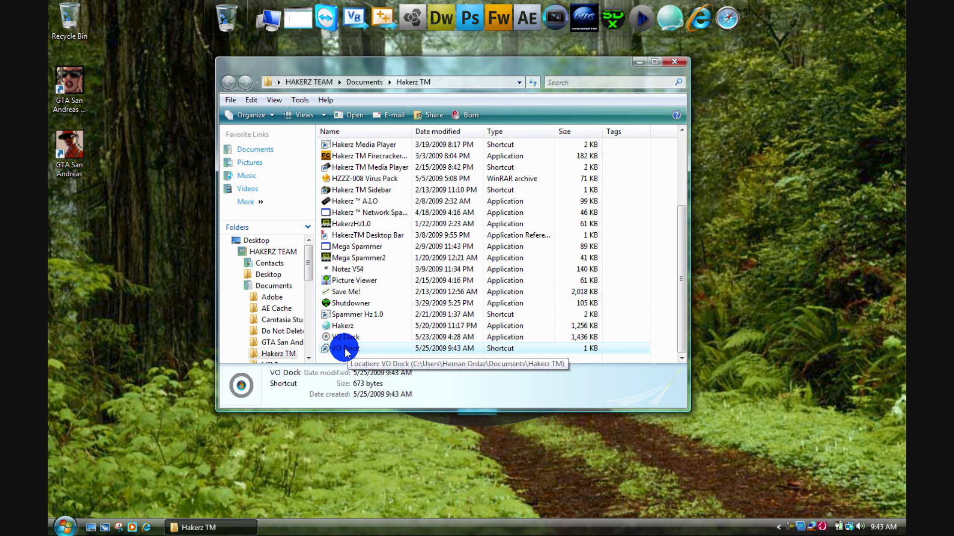
Move the VO Dock shortcut into Start > All Programs > Startup and permanently delete the leftover copy
{"action": "mouse_move", "coordinate": [344, 347]}
{"action": "left_mouse_down"}
{"action": "mouse_move", "coordinate": [207, 420]}
{"action": "mouse_move", "coordinate": [71, 531]}
{"action": "mouse_move", "coordinate": [68, 520]}
{"action": "mouse_move", "coordinate": [85, 513]}
{"action": "mouse_move", "coordinate": [97, 450]}
{"action": "mouse_move", "coordinate": [111, 454]}
{"action": "mouse_move", "coordinate": [102, 447]}
{"action": "mouse_move", "coordinate": [97, 328]}
{"action": "mouse_move", "coordinate": [102, 338]}
{"action": "left_mouse_up"}
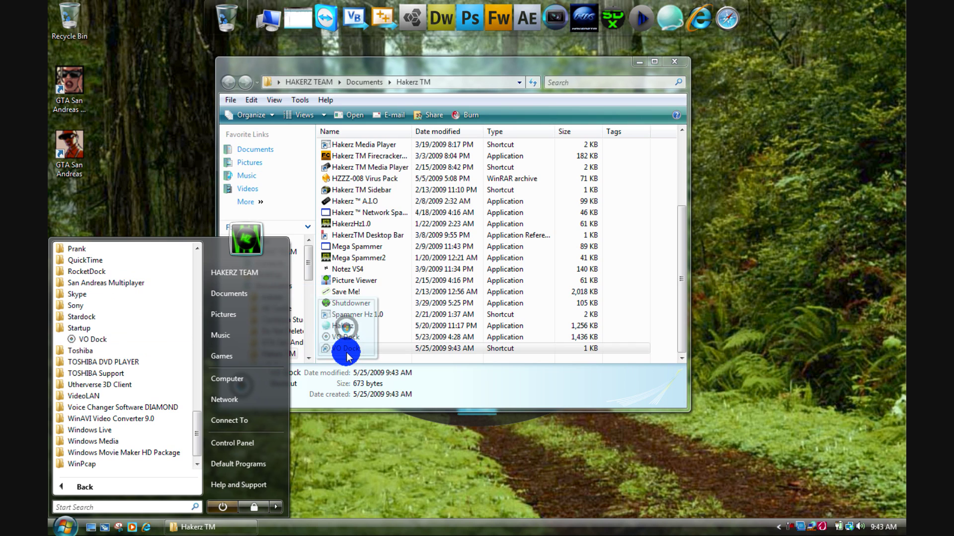
{"action": "left_click", "coordinate": [350, 360]}
{"action": "left_click", "coordinate": [343, 349]}
{"action": "key", "text": "shift+Delete"}
{"action": "key", "text": "Return"}
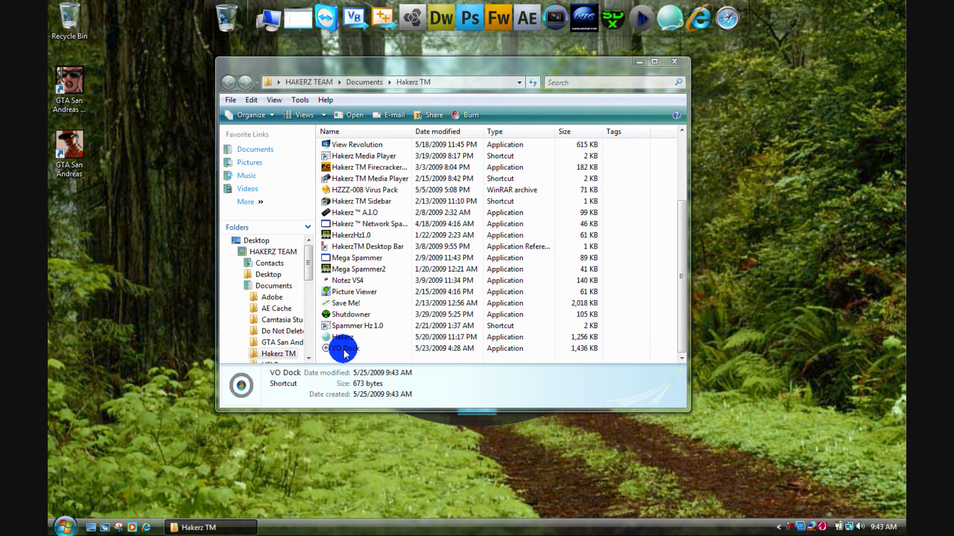
Close the Hakerz TM Explorer window, then close the VO Dock ring from its centre orb
{"action": "left_click", "coordinate": [675, 63]}
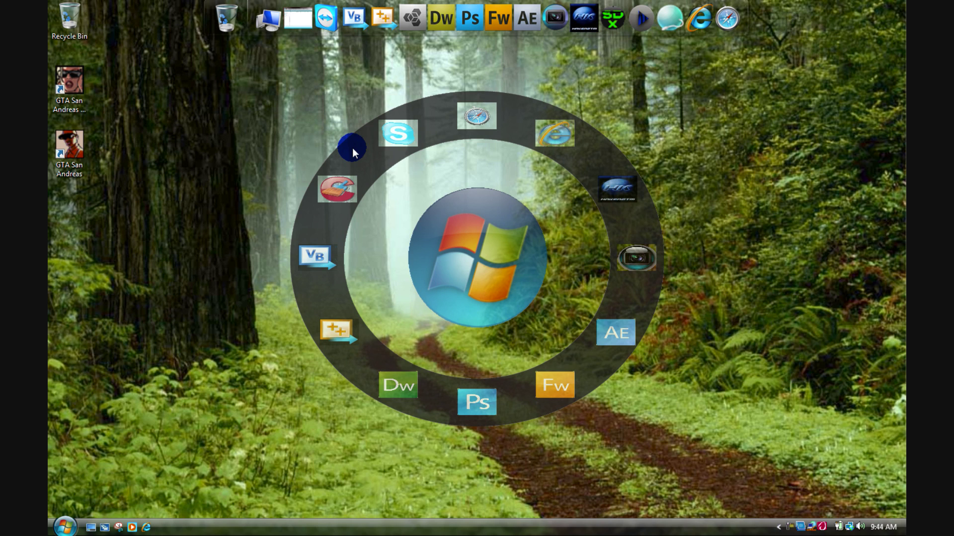
{"action": "mouse_move", "coordinate": [482, 311]}
{"action": "left_click", "coordinate": [475, 340]}
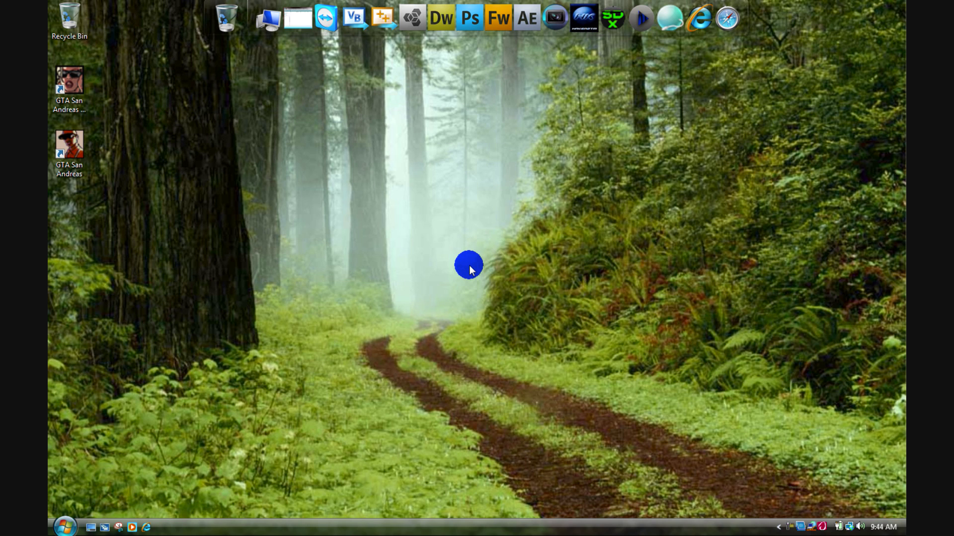